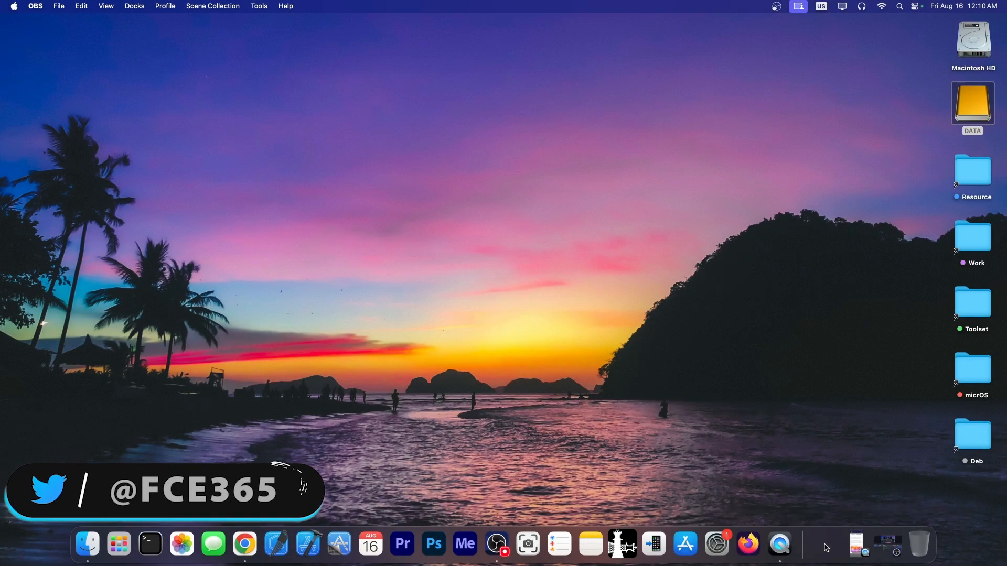
- Restore the Chrome window showing the Cydia Cloud iOS 17 Jailbreak article
click(824, 543)
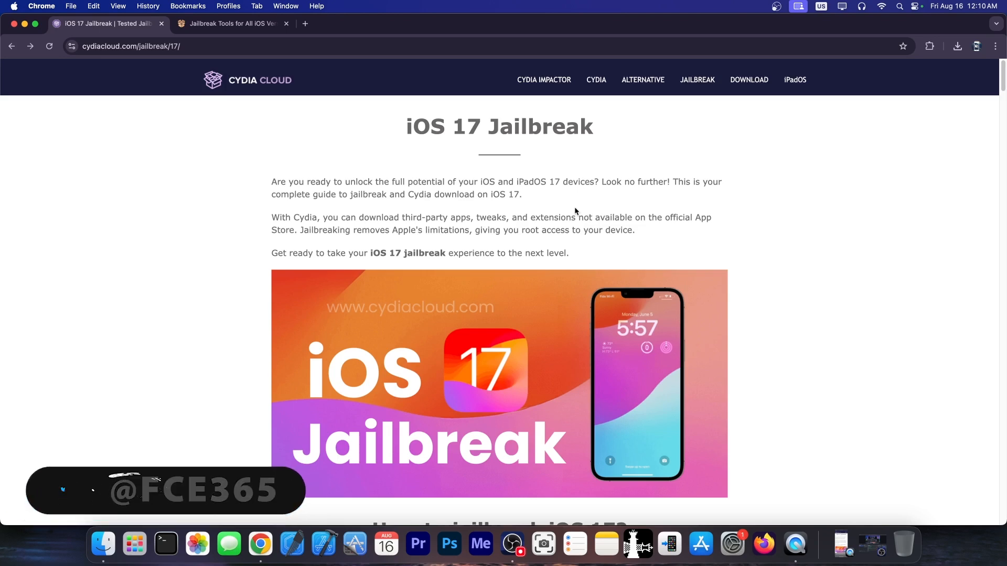
scroll(437, 120, down, 4)
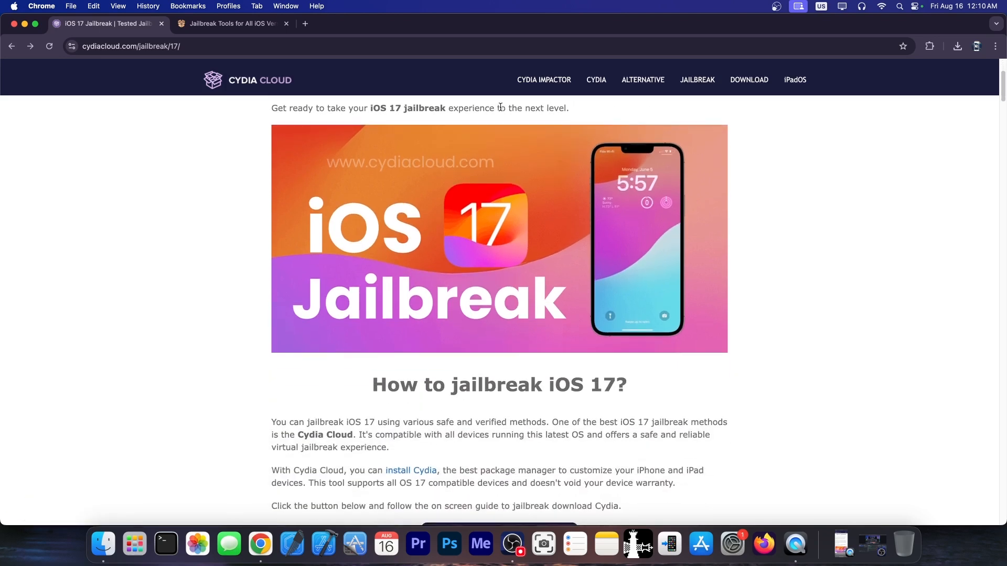
scroll(500, 108, down, 4)
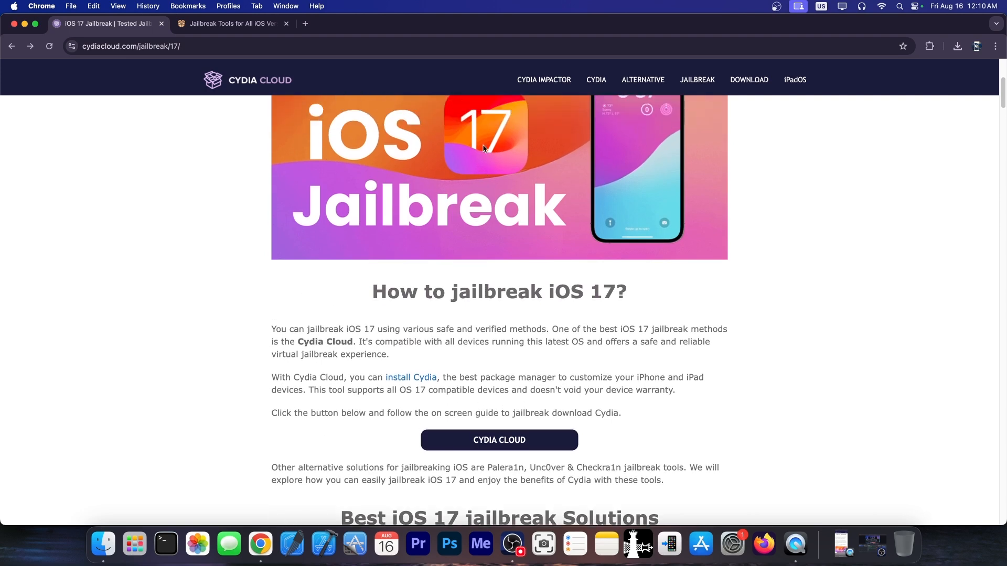
scroll(486, 150, up, 4)
scroll(486, 150, down, 8)
scroll(485, 153, down, 10)
scroll(485, 153, down, 8)
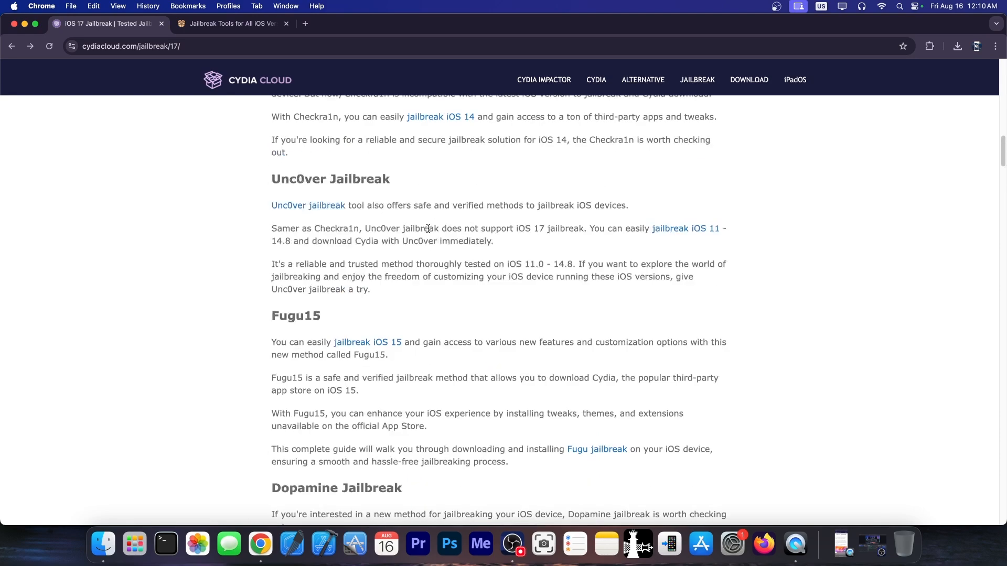
scroll(428, 229, up, 15)
scroll(428, 228, up, 5)
scroll(428, 229, up, 1)
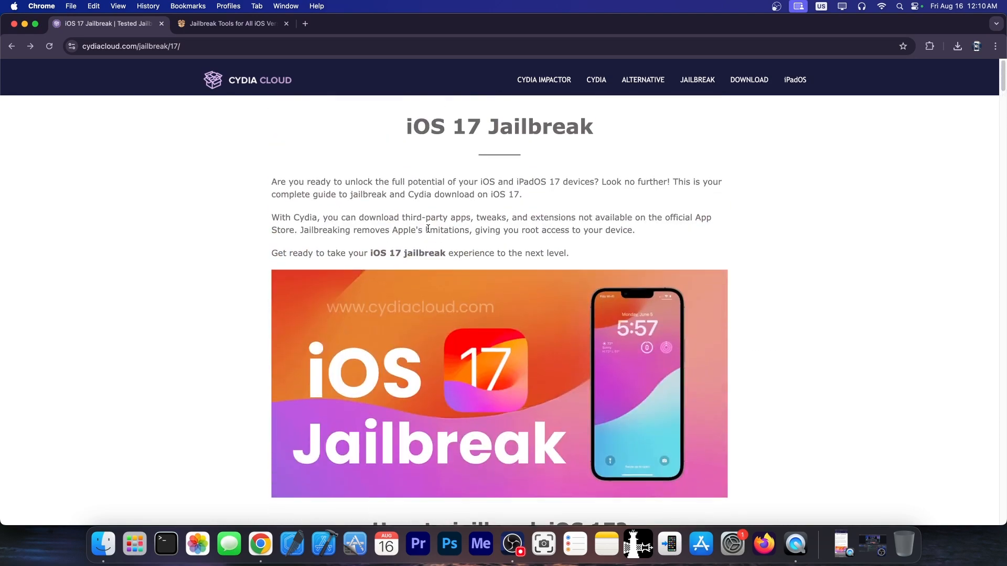
scroll(428, 229, down, 10)
scroll(433, 228, down, 8)
scroll(434, 228, up, 8)
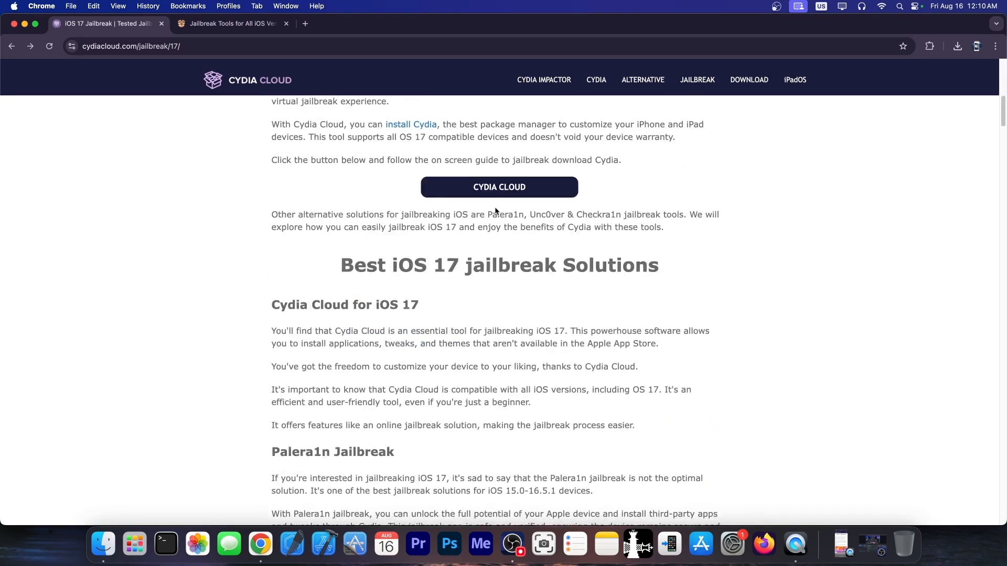
- Follow the CYDIA CLOUD download button to its 'Device Does Not Support' page and highlight that heading
click(518, 190)
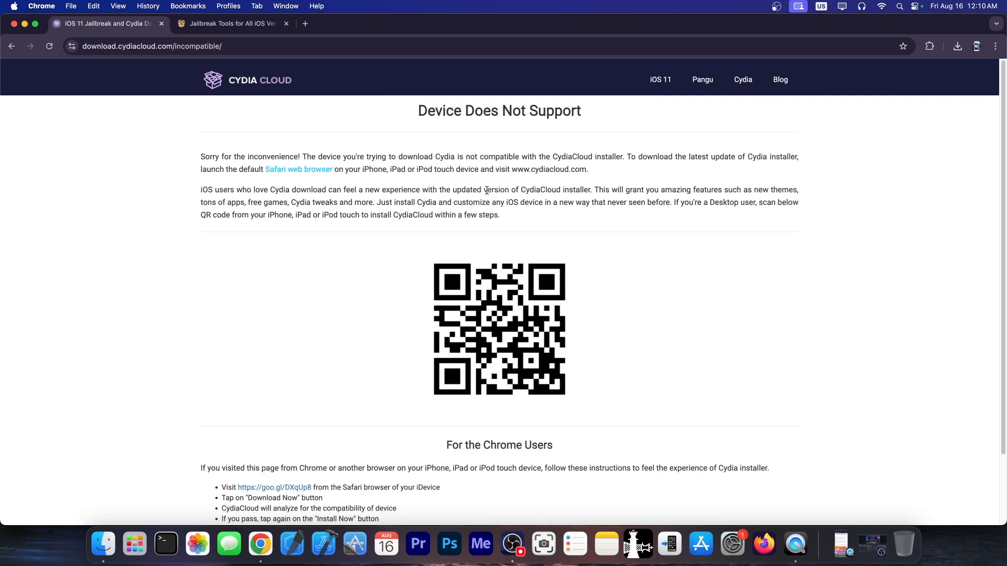
drag(418, 114, 579, 108)
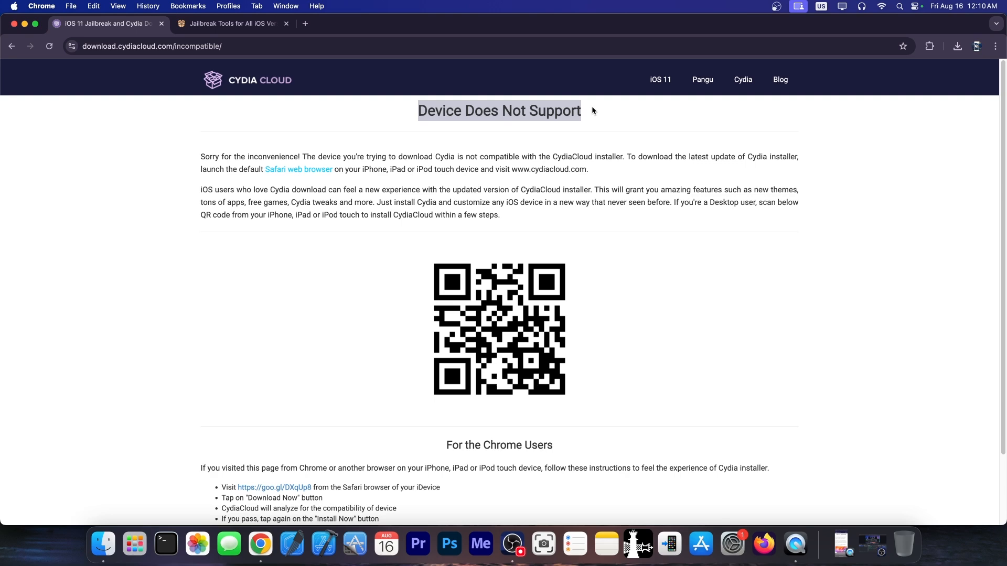
click(591, 106)
scroll(591, 106, down, 3)
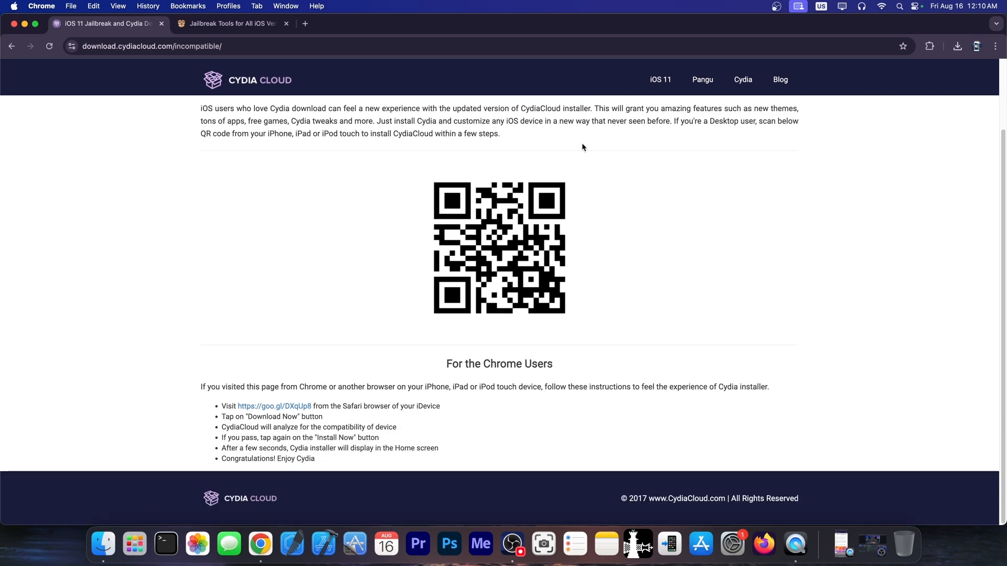
- Visit the Cydia Cloud home page, go back to the unsupported-device page, then move to the iDevice Central tab
key(super+Left)
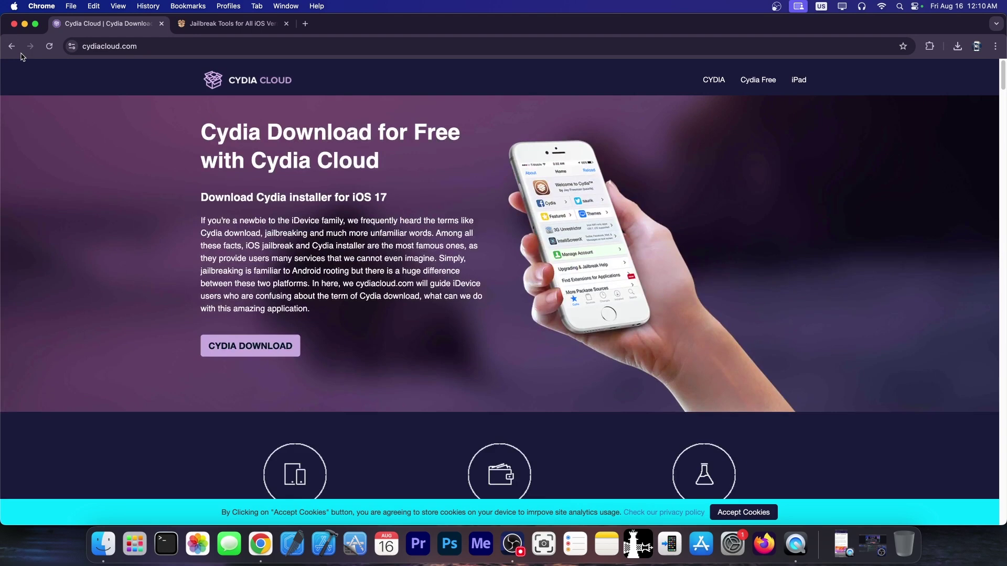
click(12, 47)
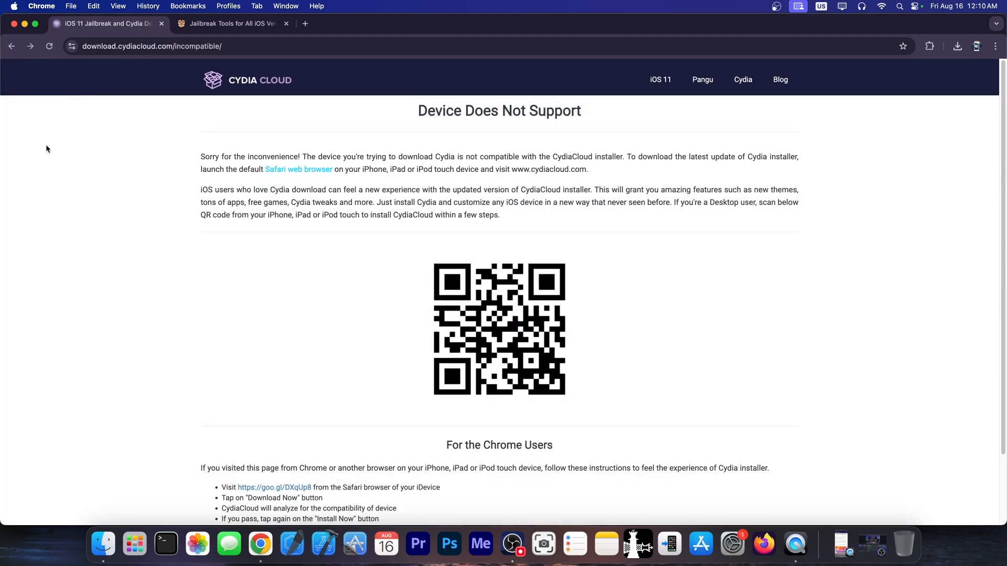
click(205, 23)
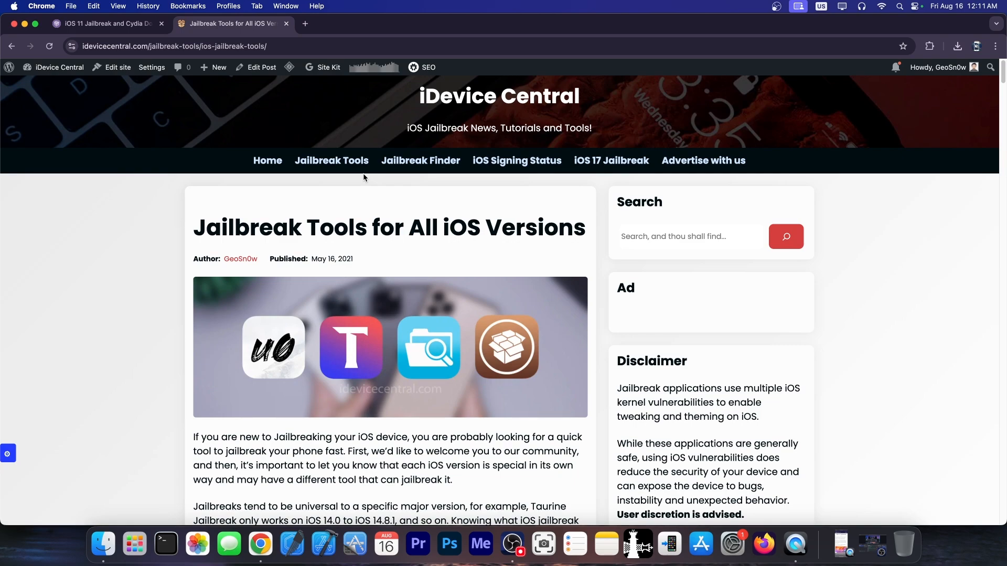
scroll(363, 178, down, 5)
scroll(363, 177, down, 5)
scroll(363, 178, down, 5)
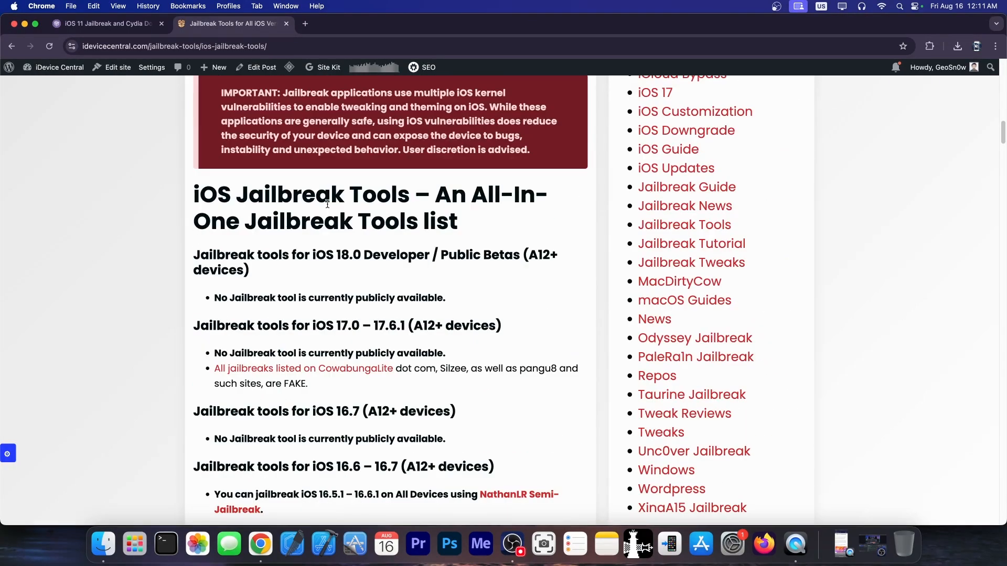
scroll(327, 204, down, 4)
scroll(328, 204, down, 4)
scroll(327, 204, down, 4)
scroll(327, 204, down, 4)
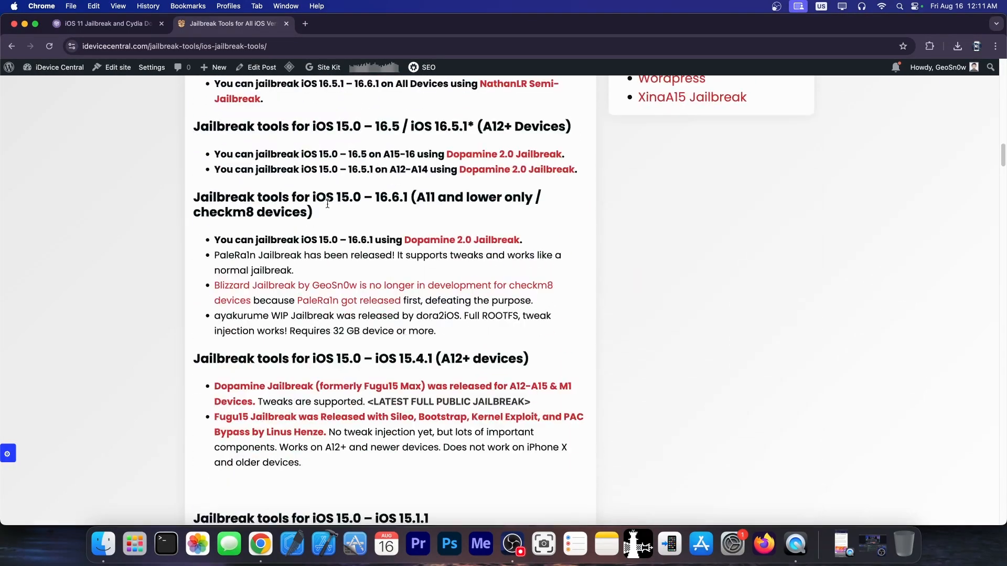
scroll(327, 204, down, 3)
scroll(328, 204, down, 5)
scroll(327, 203, down, 5)
scroll(328, 203, down, 5)
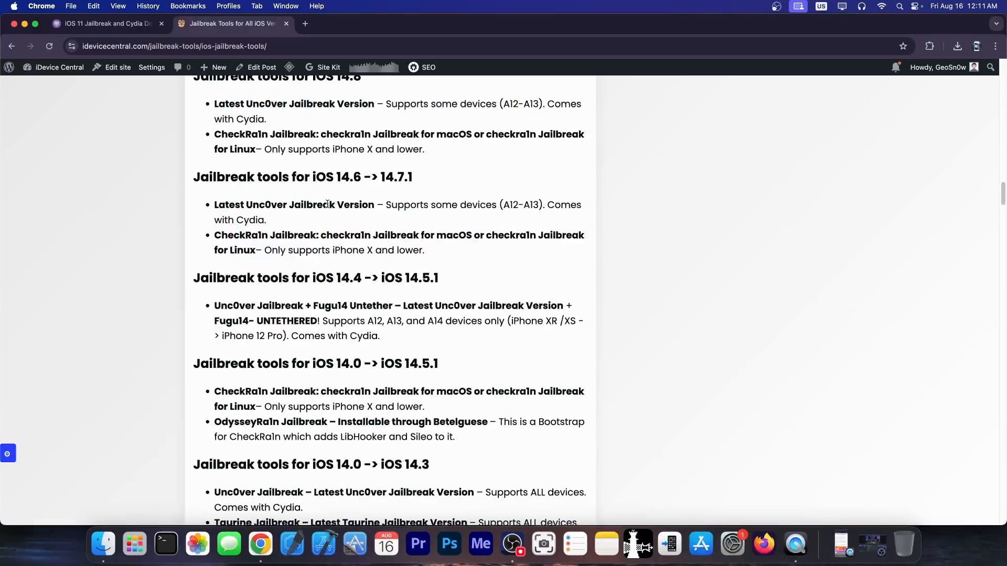
scroll(328, 204, down, 5)
scroll(328, 203, up, 5)
- Return to the Cydia Cloud tab, minimise Chrome and bring up the mirrored iPhone in QuickTime Player
click(107, 23)
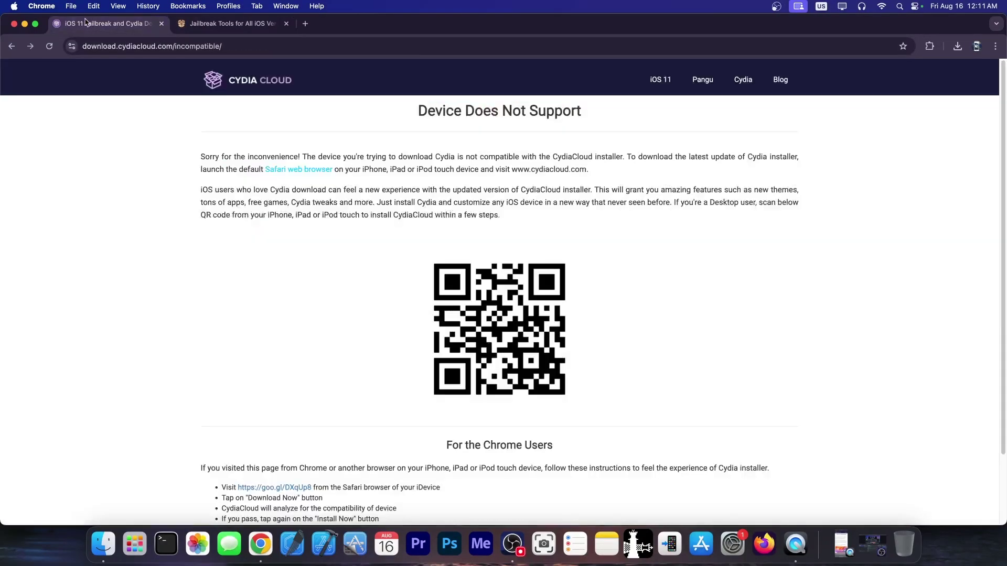
click(26, 24)
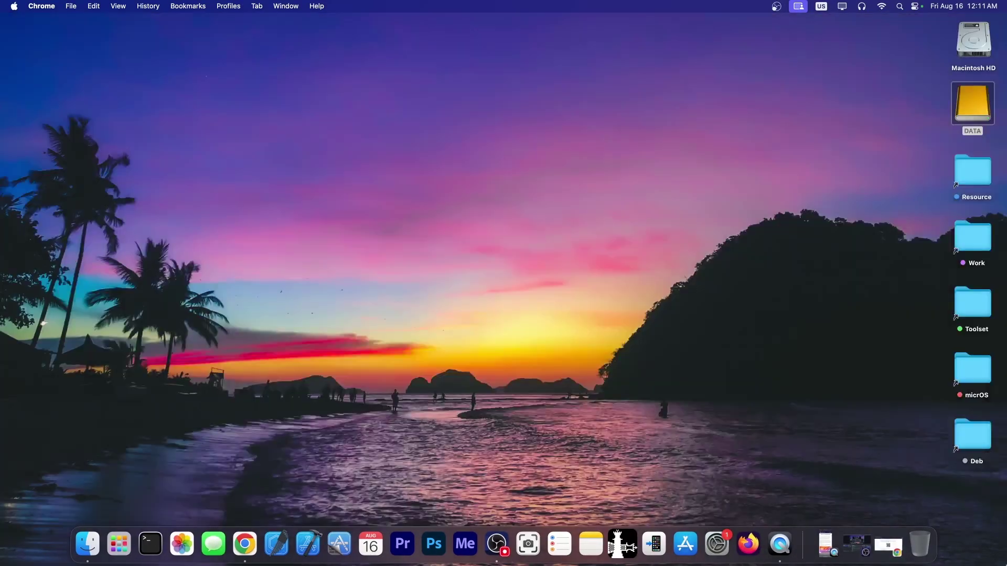
click(856, 545)
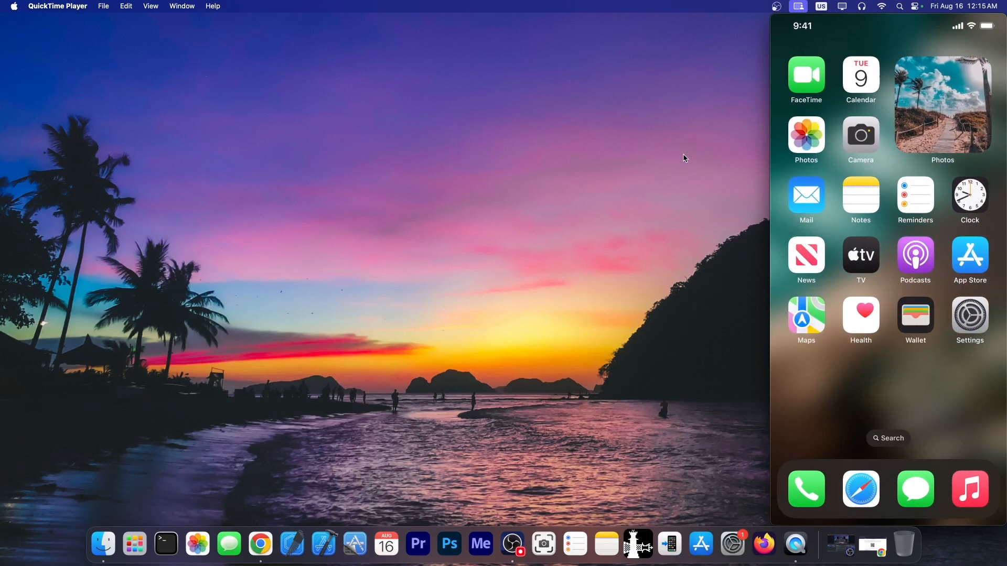
- Minimise the QuickTime iPhone mirror window so the Mac desktop shows
click(787, 22)
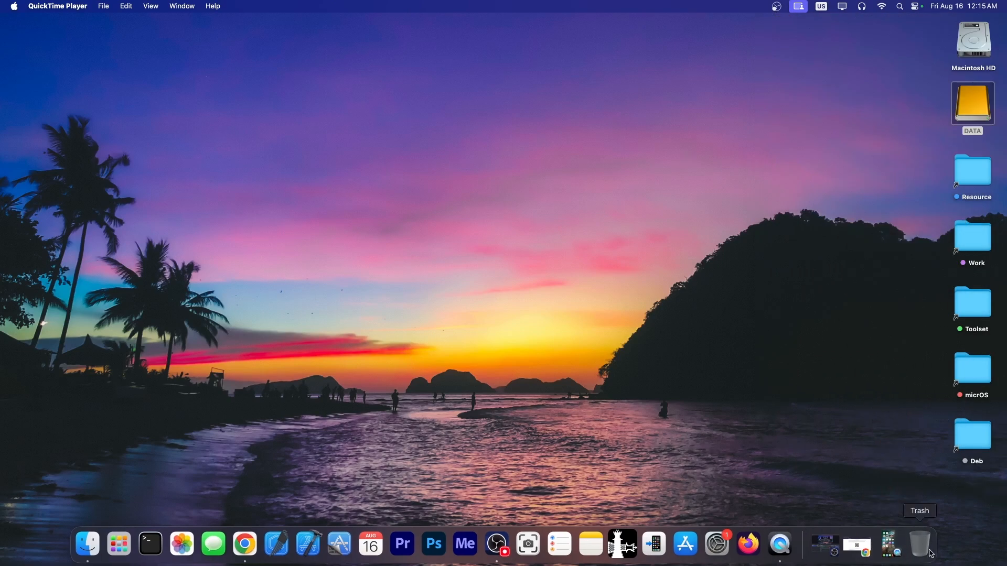
- Restore Chrome, visit the Cydia Cloud home page advertising free Cydia, then return to the iDevice Central tab
click(860, 544)
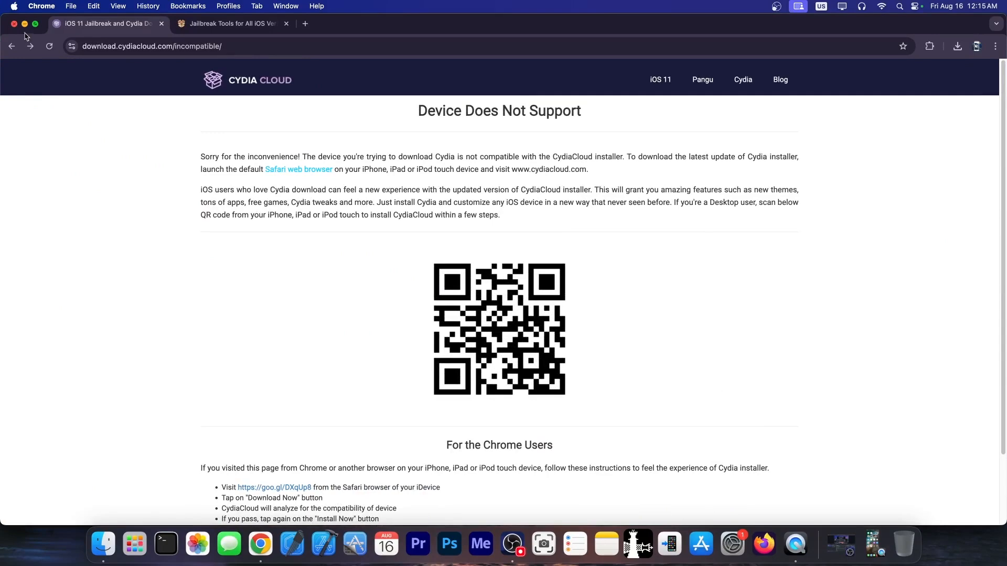
click(222, 85)
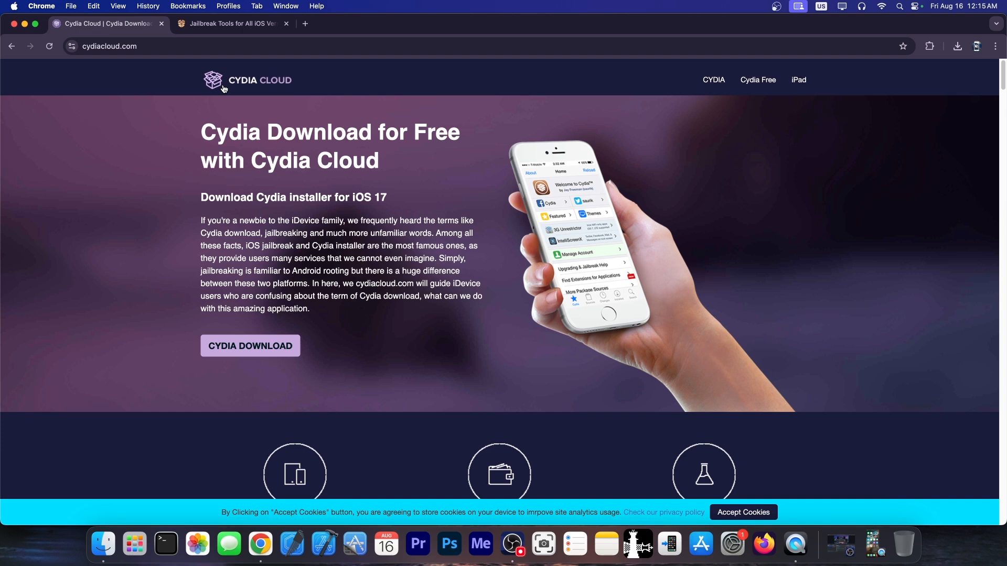
scroll(224, 89, down, 5)
scroll(275, 87, down, 5)
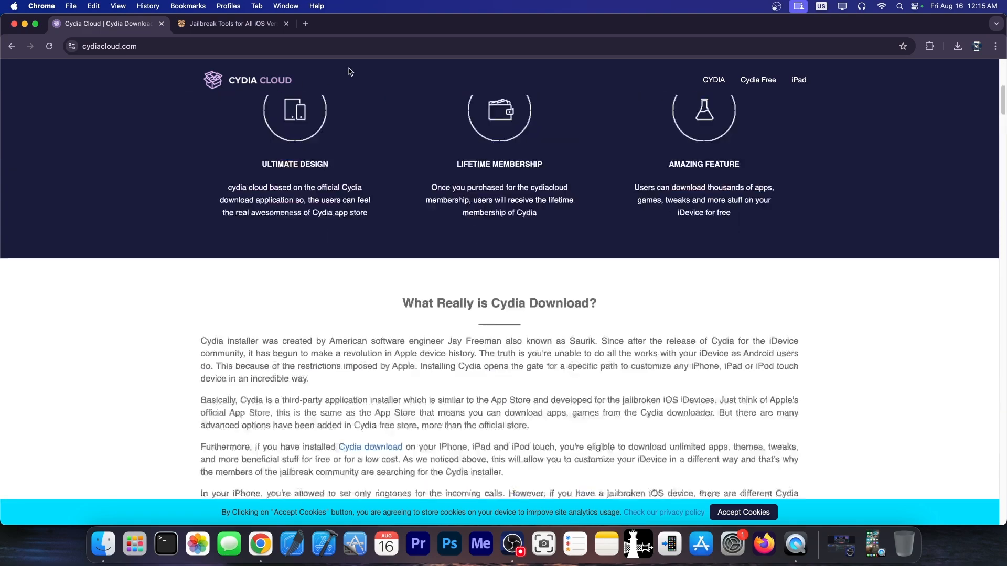
scroll(354, 79, down, 3)
scroll(384, 100, down, 3)
scroll(385, 100, down, 5)
scroll(378, 98, down, 5)
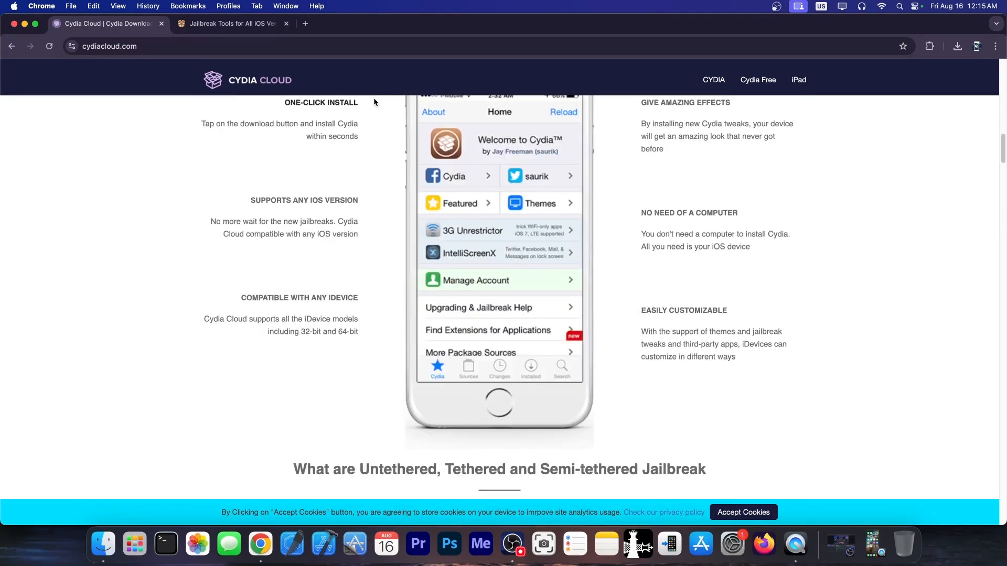
click(229, 23)
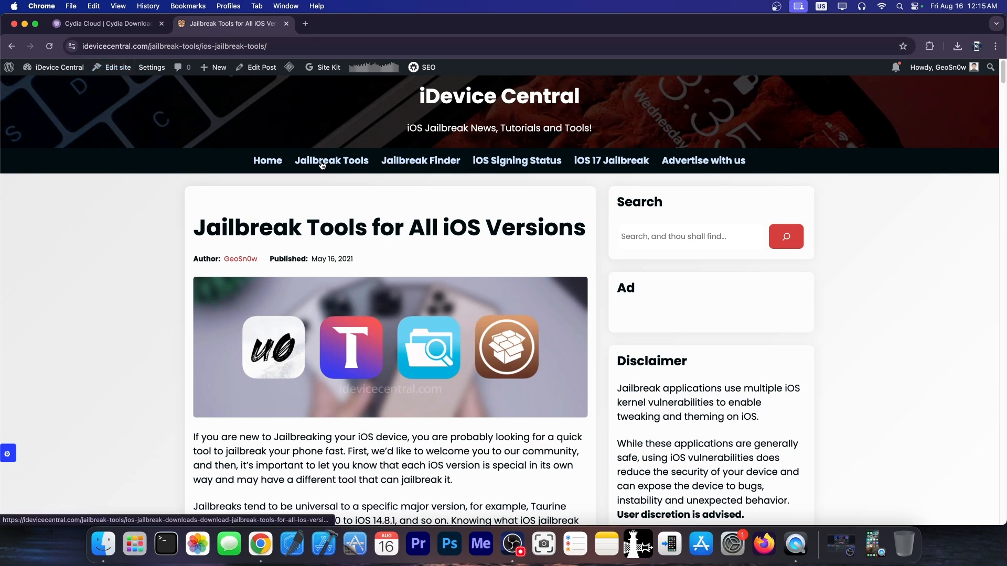
scroll(321, 164, down, 5)
scroll(331, 181, down, 5)
scroll(339, 189, down, 4)
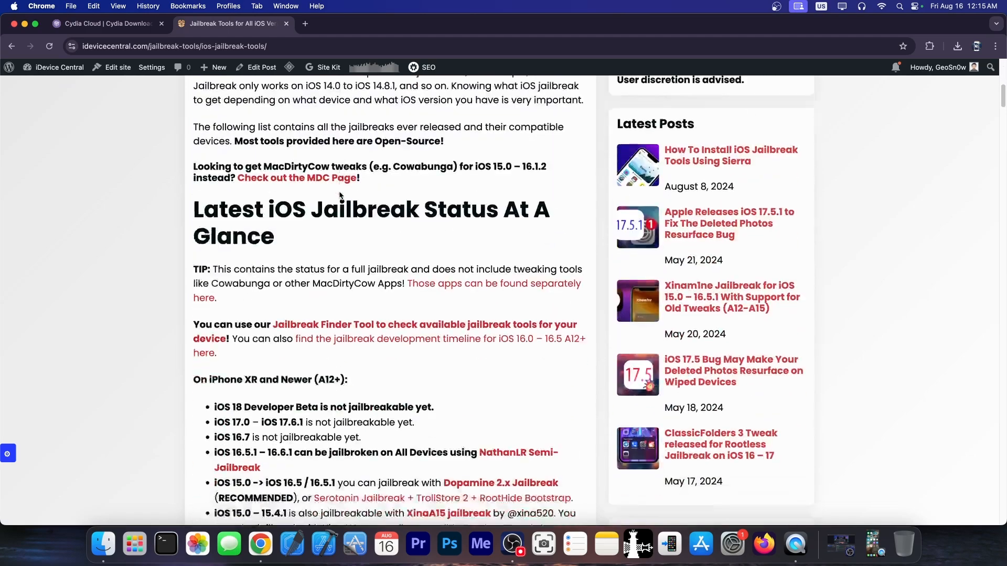
scroll(340, 195, down, 4)
- Highlight the status-list line stating iOS 16.7 is not jailbreakable
drag(214, 278, 362, 277)
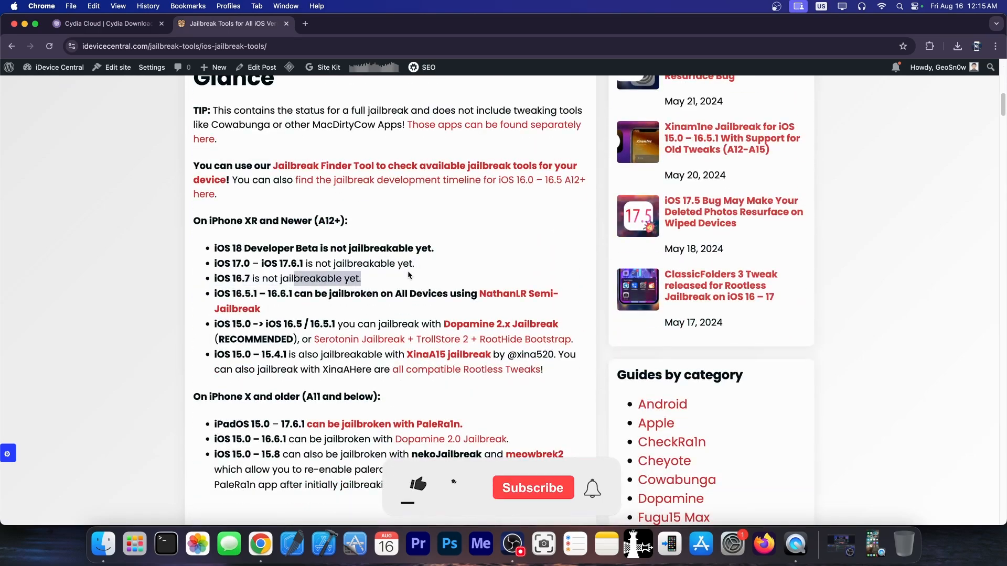
scroll(408, 270, down, 5)
scroll(408, 271, down, 4)
scroll(408, 271, down, 5)
scroll(403, 267, down, 5)
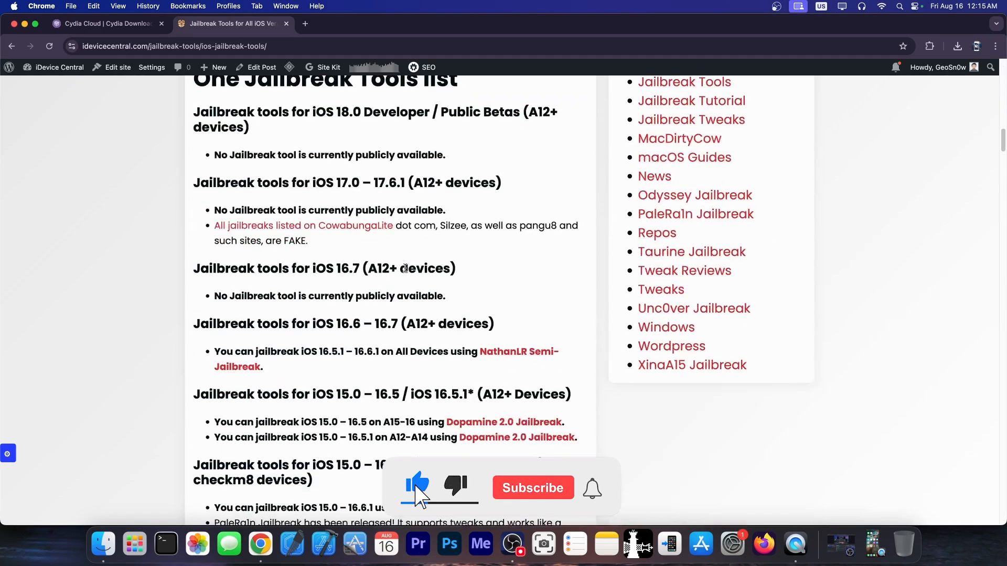
scroll(400, 264, down, 4)
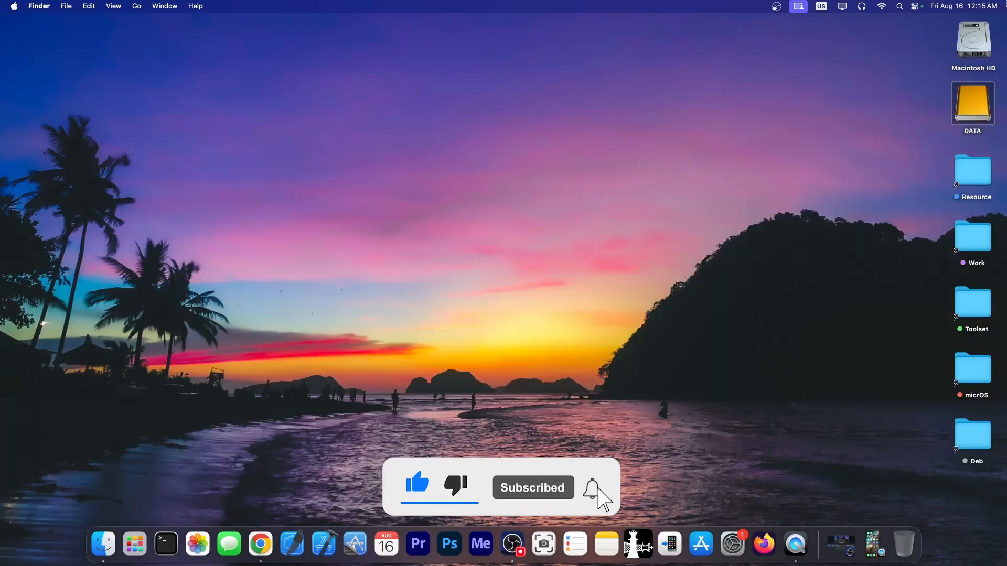